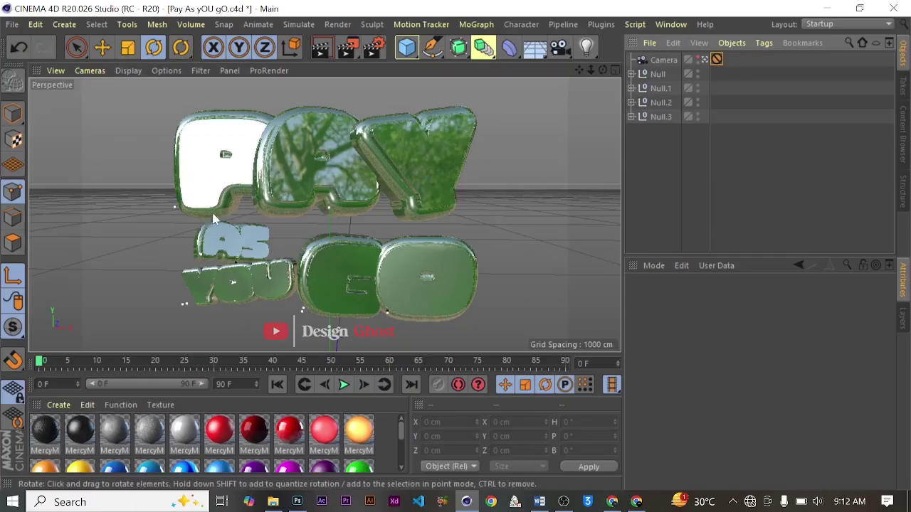
# Merge the cinema-4d-studio lights file into the current project and dismiss the C.O.F.F.E.E. warning.
pyautogui.click(11, 26)
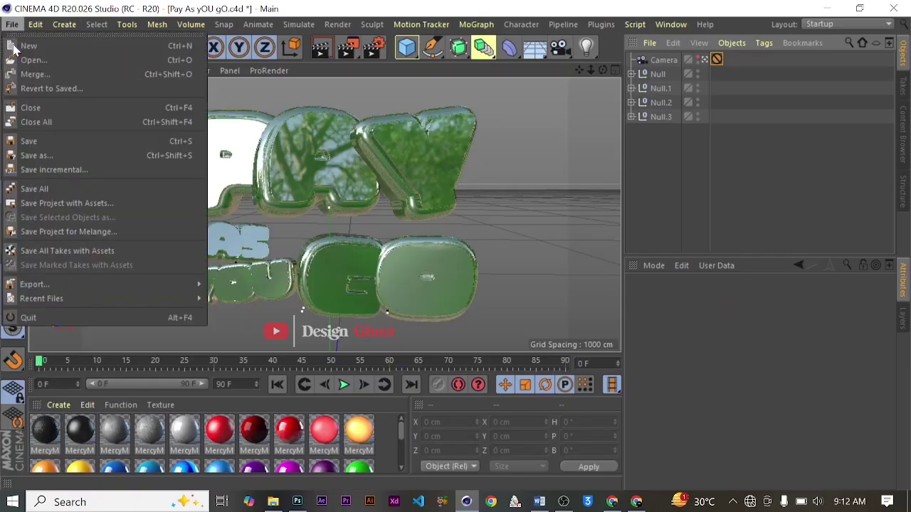
pyautogui.click(66, 76)
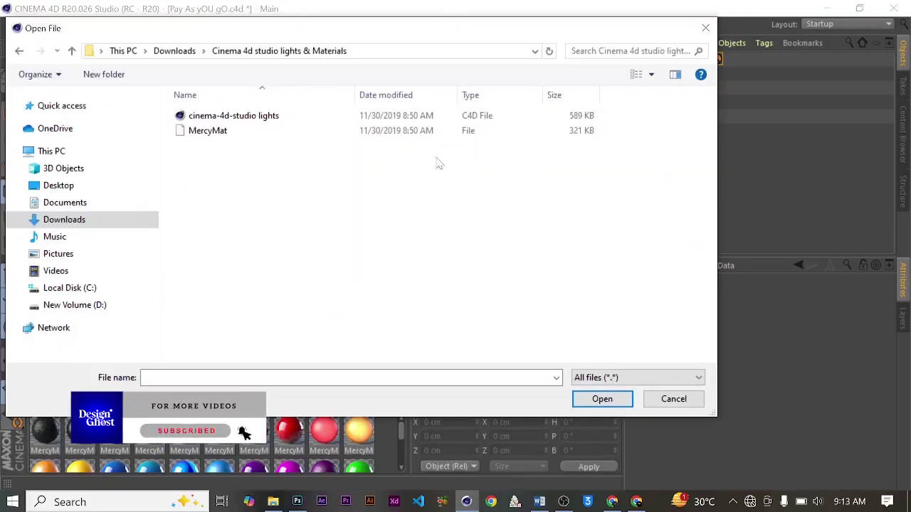
pyautogui.click(343, 119)
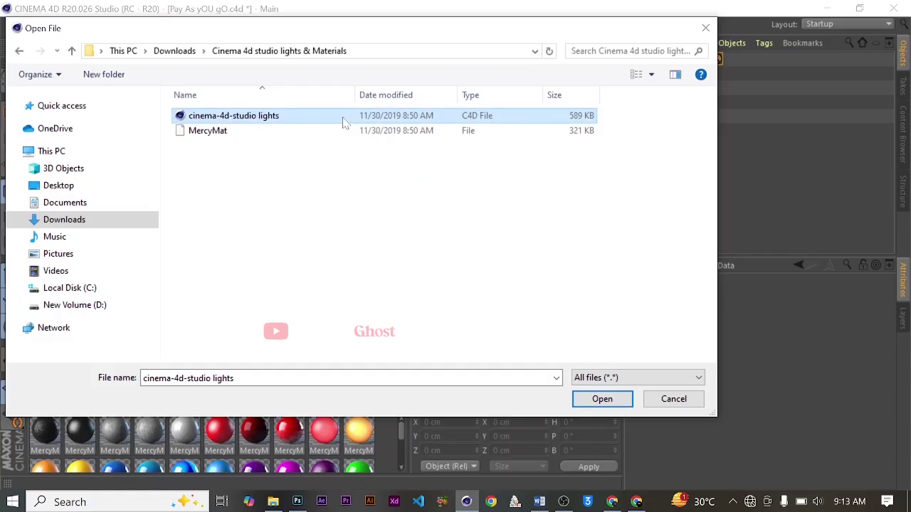
pyautogui.click(602, 399)
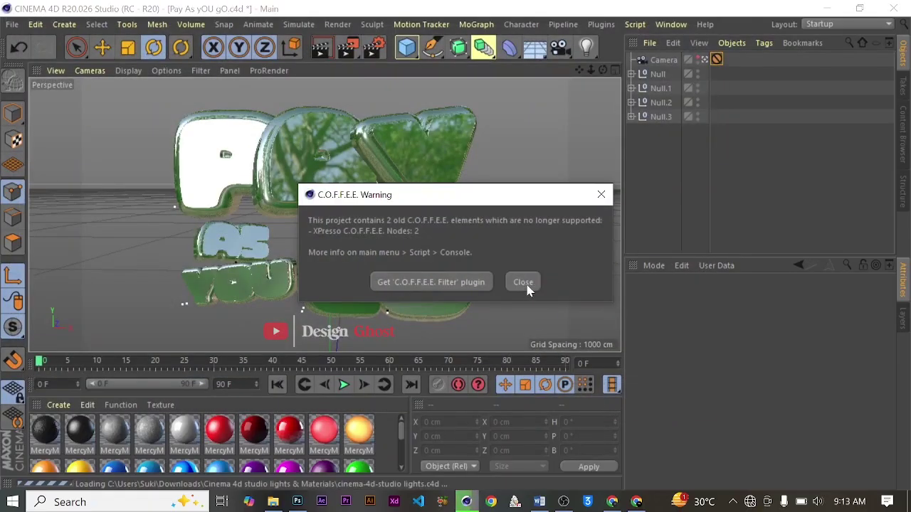
pyautogui.click(523, 283)
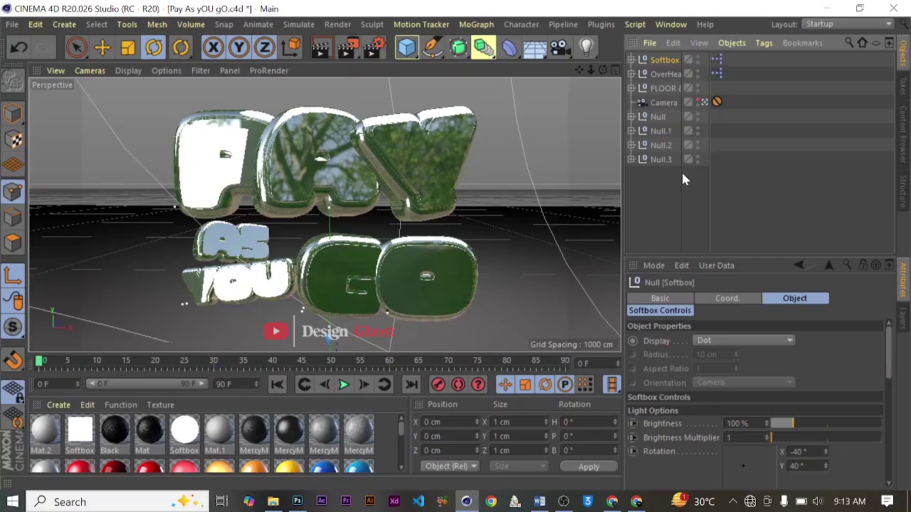
# Leave the scene camera's view and move the OverHead Softbox along X and closer to above the lettering.
pyautogui.click(704, 103)
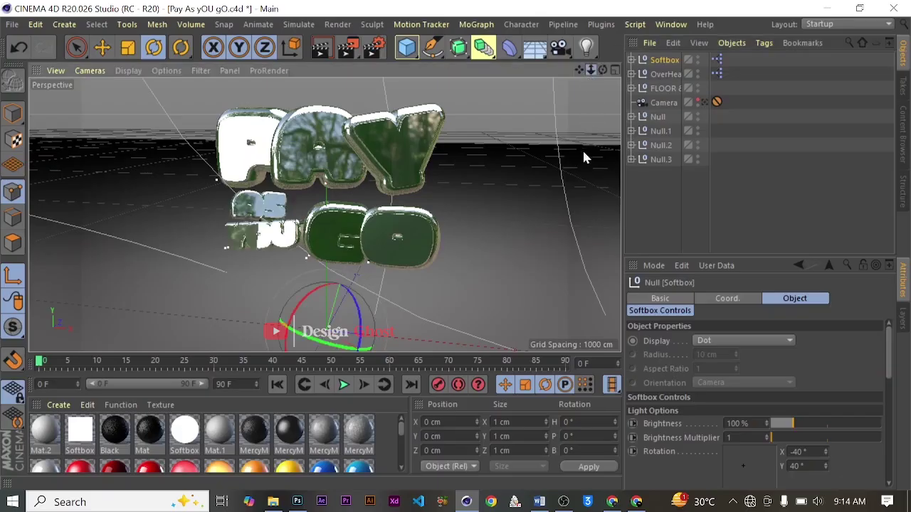
pyautogui.scroll(-5, 324, 215)
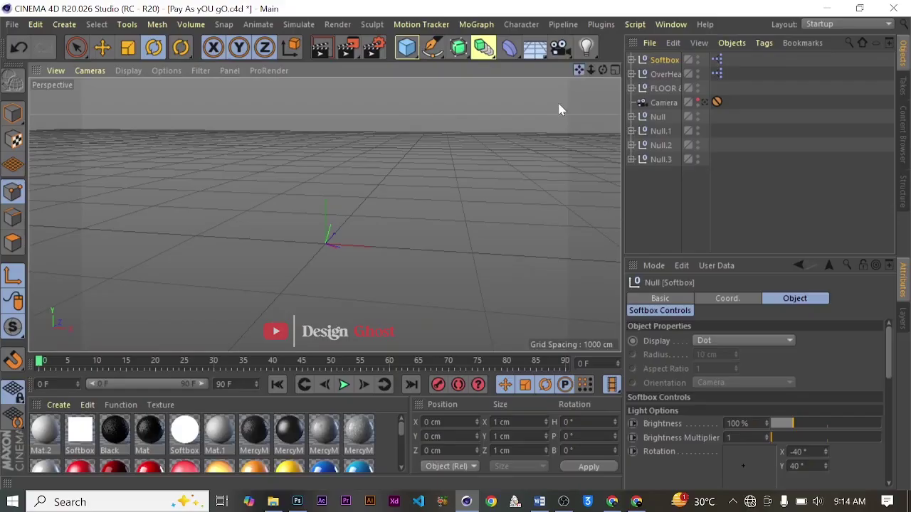
pyautogui.press('h')
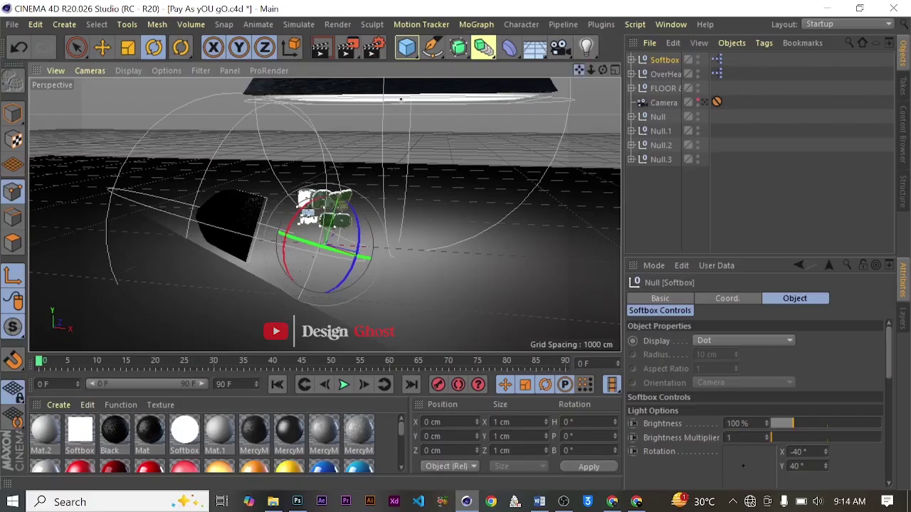
pyautogui.moveTo(582, 70); pyautogui.dragTo(561, 138)
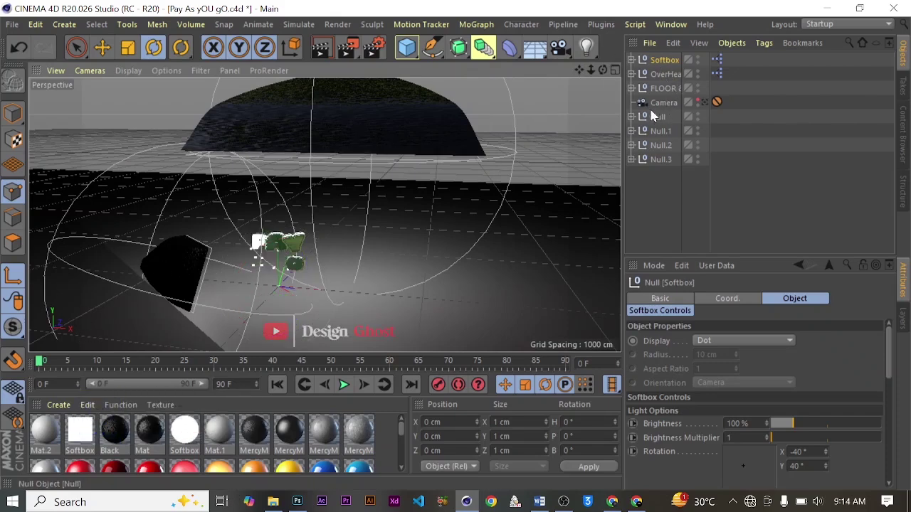
pyautogui.click(667, 76)
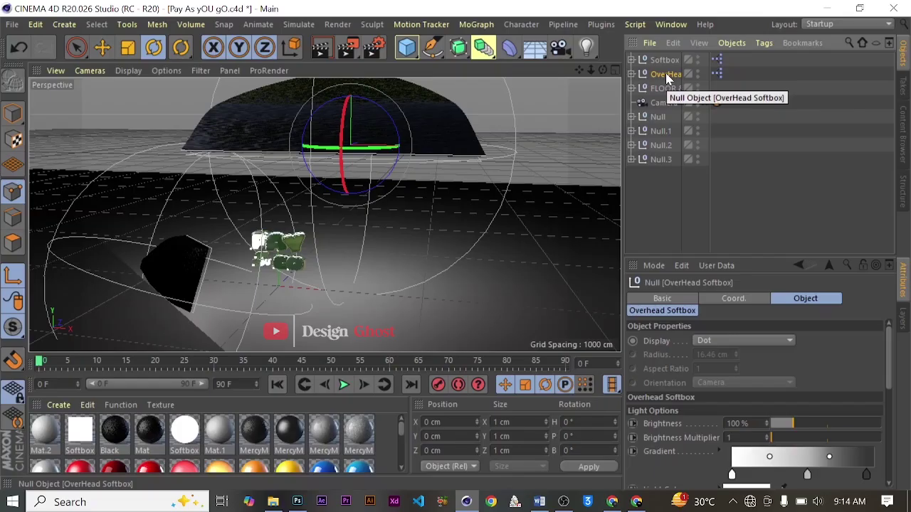
pyautogui.press('e')
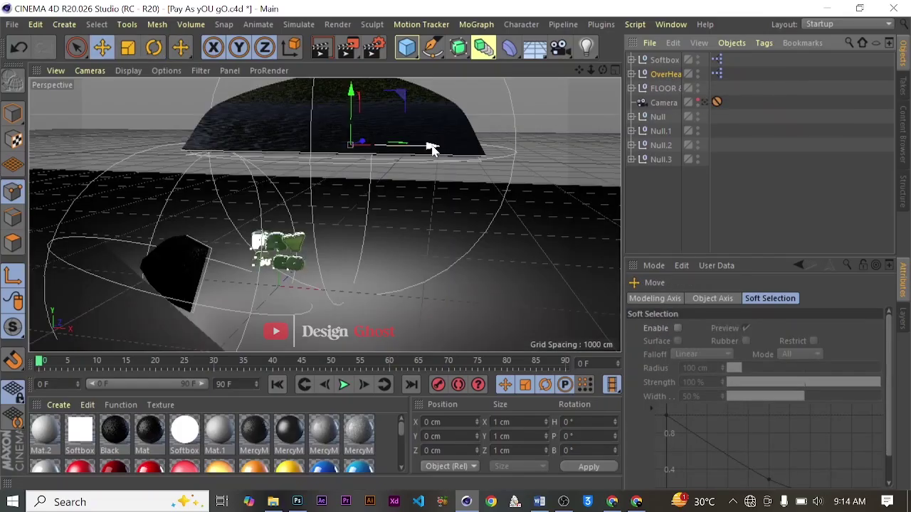
pyautogui.moveTo(432, 148); pyautogui.dragTo(368, 189)
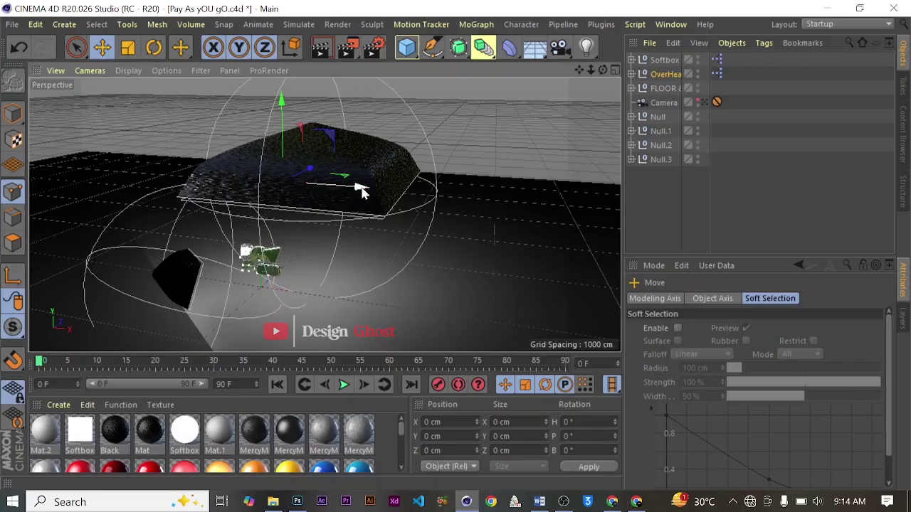
pyautogui.moveTo(361, 191); pyautogui.dragTo(318, 189)
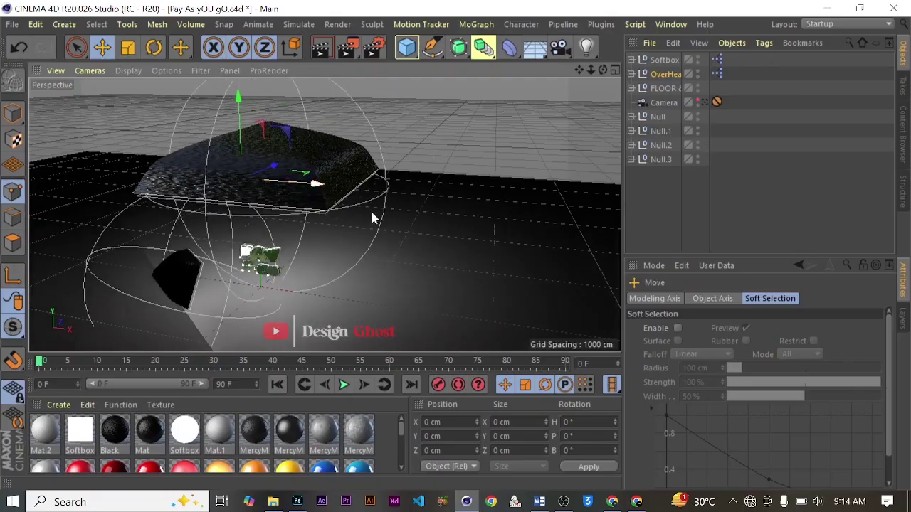
# Shift the OverHead Softbox's axis about 231 cm along X to its centre and slide the softbox above the lettering.
pyautogui.keyDown('alt'); pyautogui.moveTo(372, 214); pyautogui.dragTo(325, 217); pyautogui.keyUp('alt')
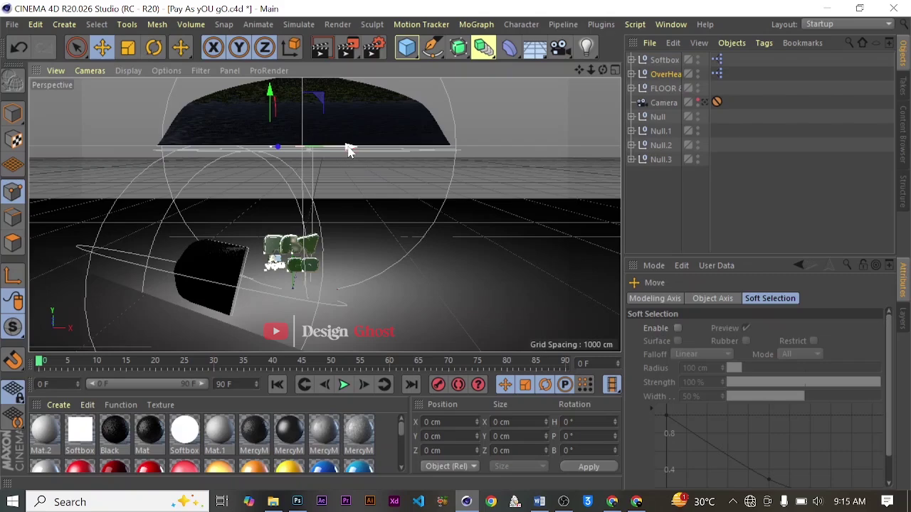
pyautogui.moveTo(349, 151)
pyautogui.mouseDown()
pyautogui.moveTo(369, 147)
pyautogui.moveTo(348, 147)
pyautogui.mouseUp()
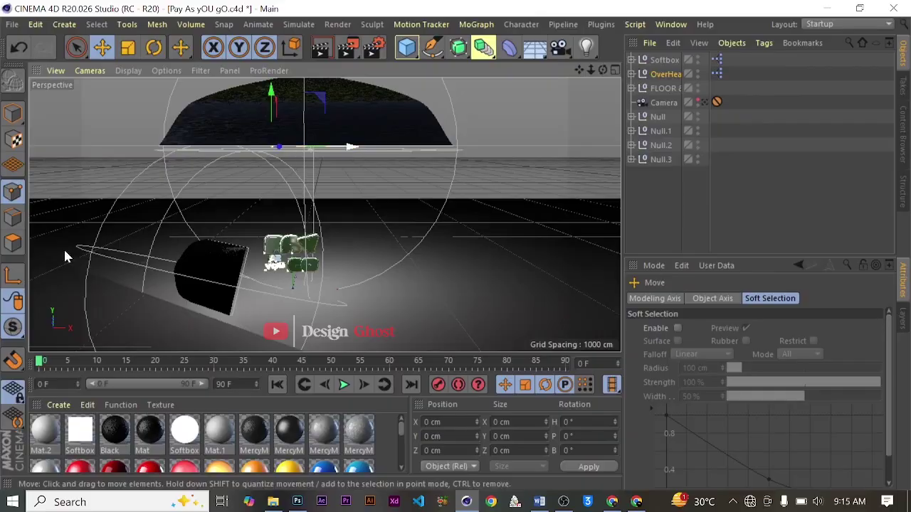
pyautogui.click(15, 277)
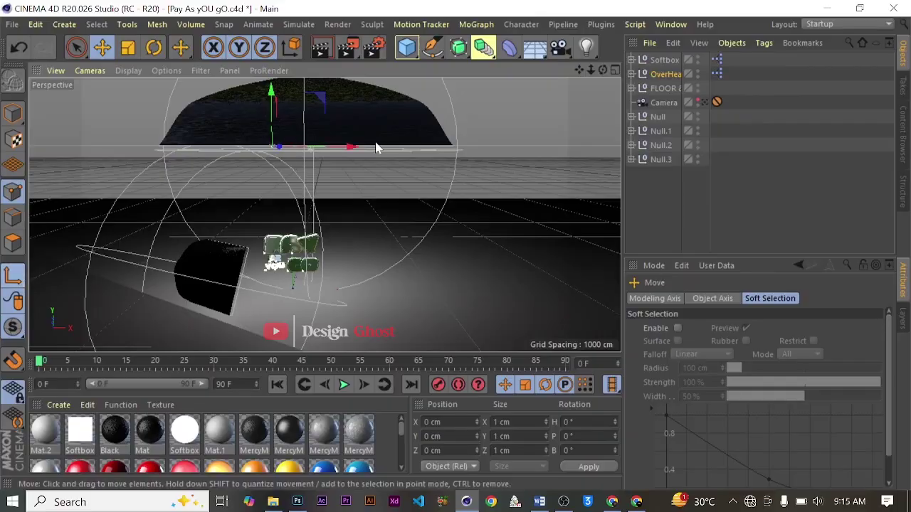
pyautogui.moveTo(352, 147); pyautogui.dragTo(385, 145)
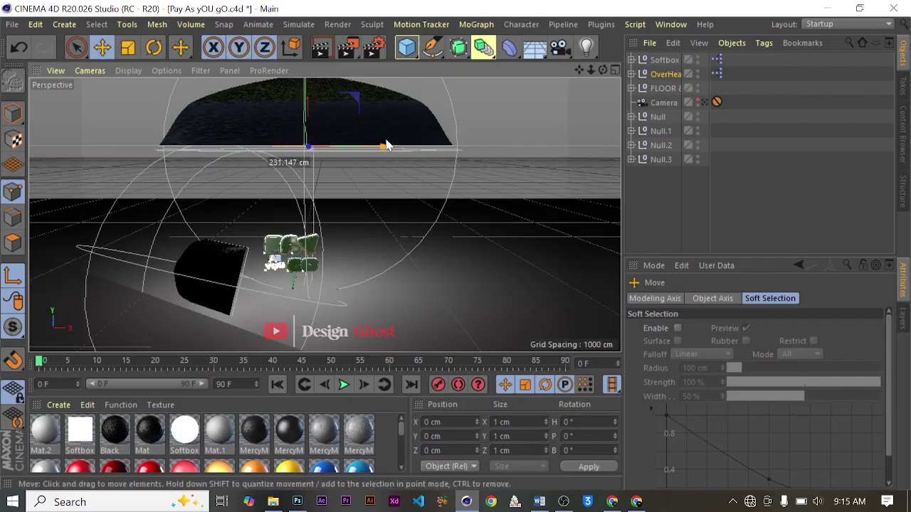
pyautogui.click(13, 275)
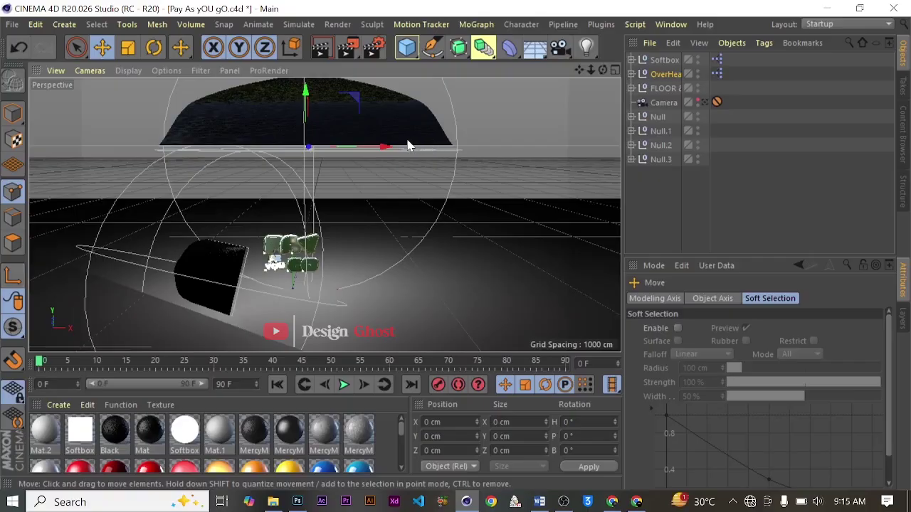
pyautogui.moveTo(380, 149)
pyautogui.mouseDown()
pyautogui.moveTo(362, 150)
pyautogui.moveTo(373, 152)
pyautogui.mouseUp()
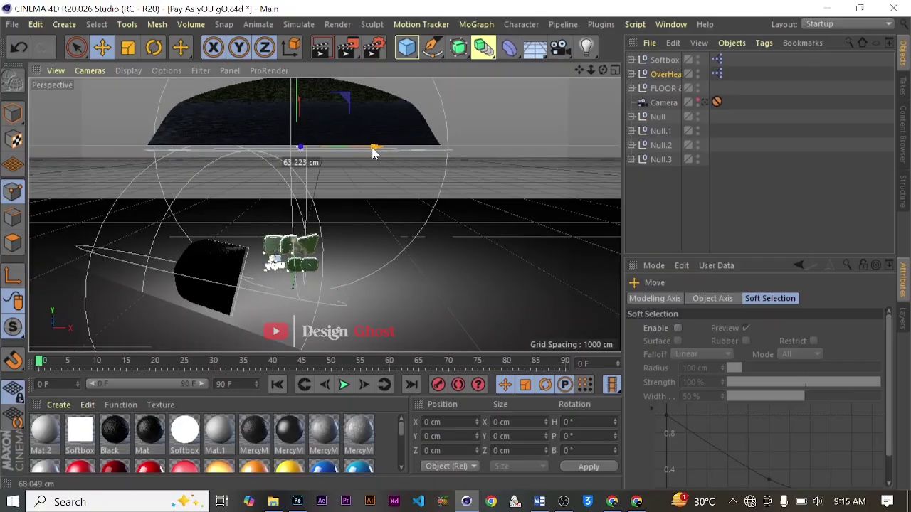
pyautogui.moveTo(375, 153); pyautogui.dragTo(372, 148)
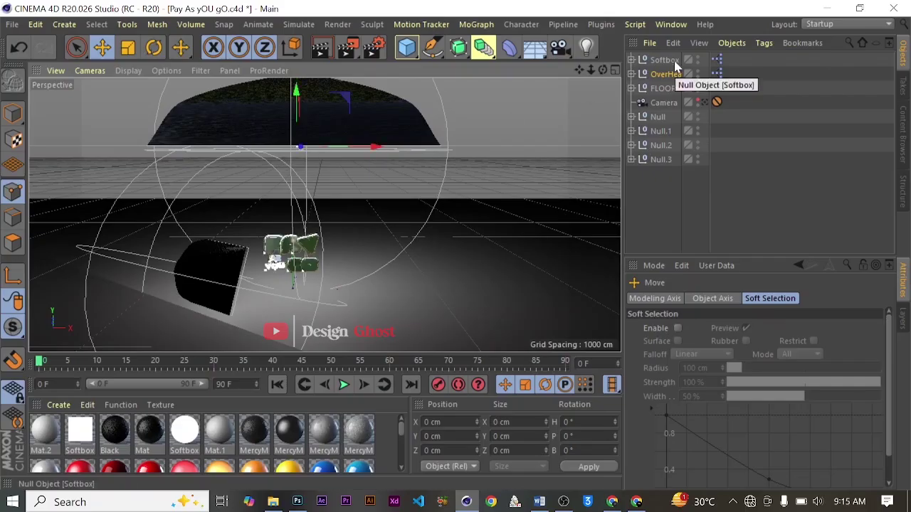
# Raise the side Softbox and reposition it so that it lights the lettering from higher up.
pyautogui.click(669, 62)
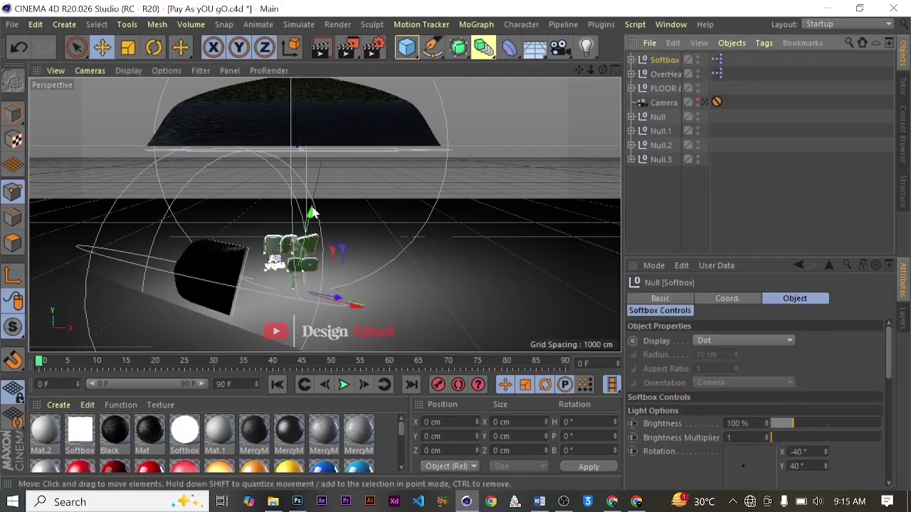
pyautogui.moveTo(314, 212); pyautogui.dragTo(315, 173)
pyautogui.keyDown('alt'); pyautogui.moveTo(445, 240); pyautogui.dragTo(389, 236); pyautogui.keyUp('alt')
pyautogui.moveTo(297, 257); pyautogui.dragTo(228, 236)
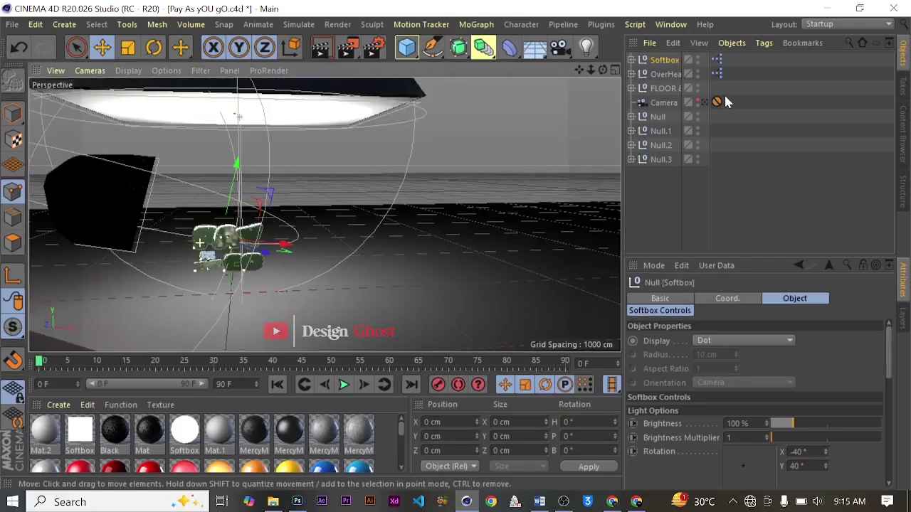
# Return to the scene camera's view and hide the FLOOR & BACKGROUND object in the viewport and in renders.
pyautogui.click(708, 102)
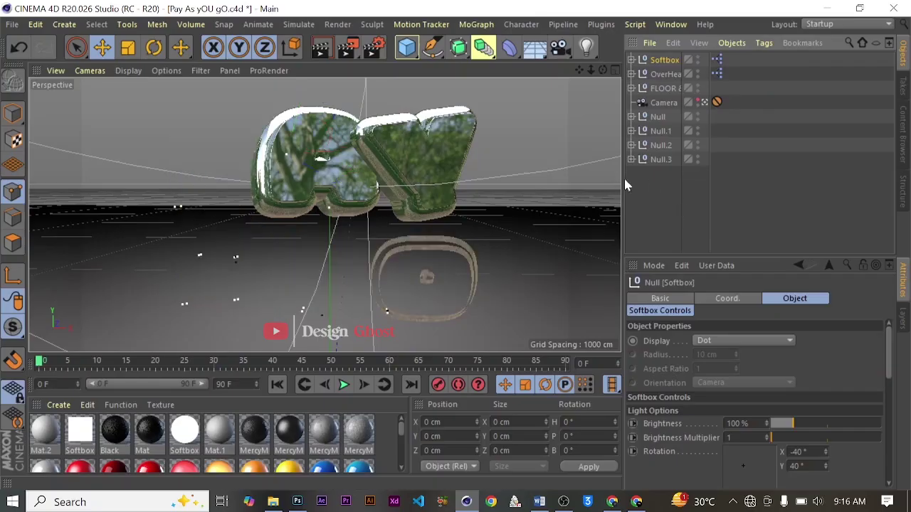
pyautogui.moveTo(623, 180); pyautogui.dragTo(579, 171)
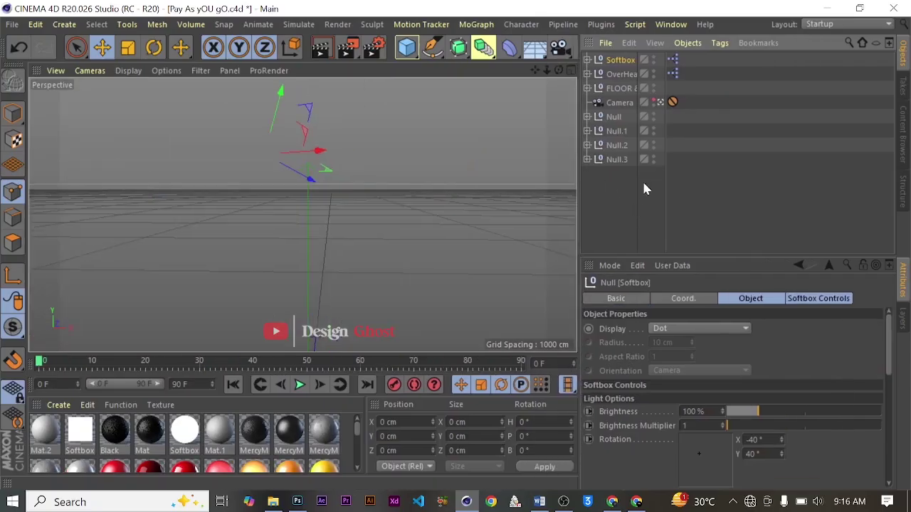
pyautogui.moveTo(664, 171); pyautogui.dragTo(764, 157)
pyautogui.moveTo(577, 203); pyautogui.dragTo(631, 189)
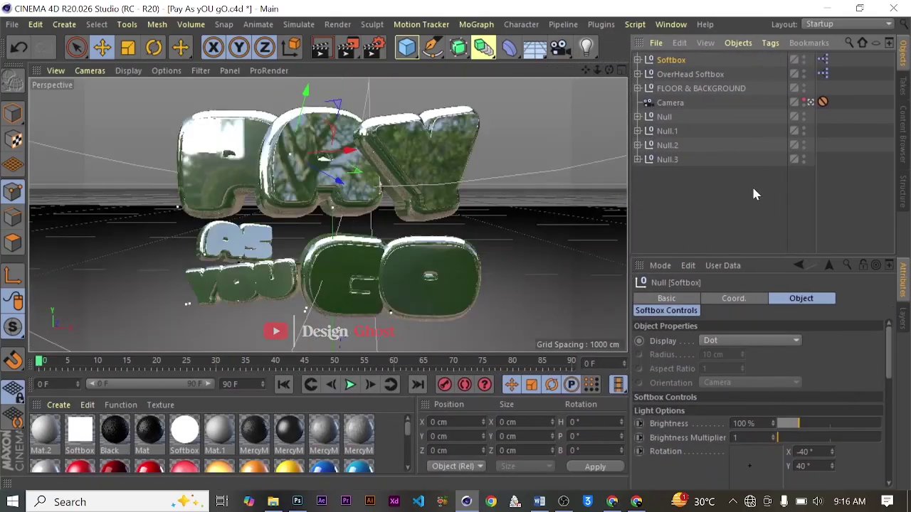
pyautogui.click(803, 85)
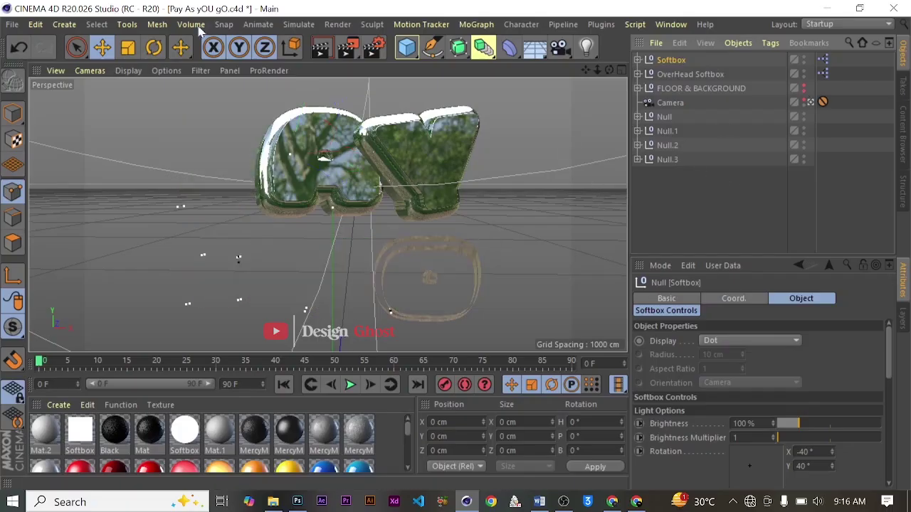
# Remove the Global Illumination and Ambient Occlusion effects from the render settings.
pyautogui.click(374, 50)
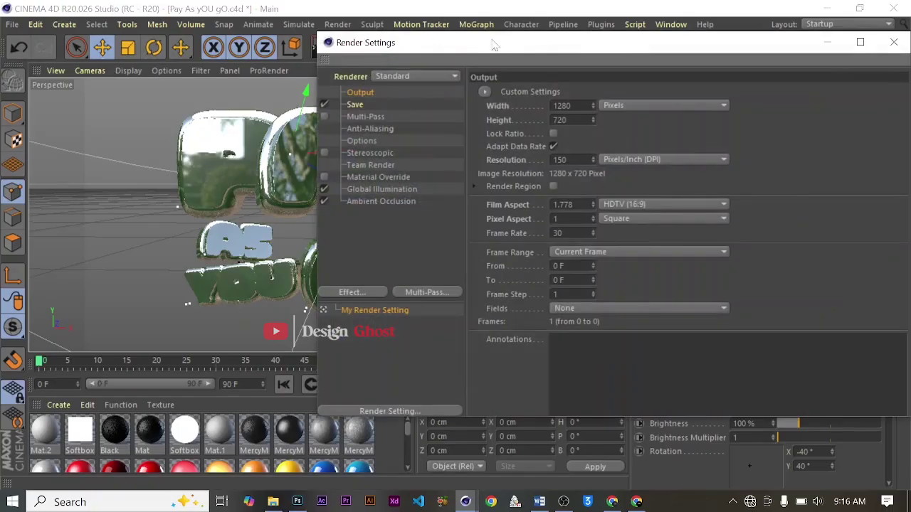
pyautogui.moveTo(566, 50); pyautogui.dragTo(466, 44)
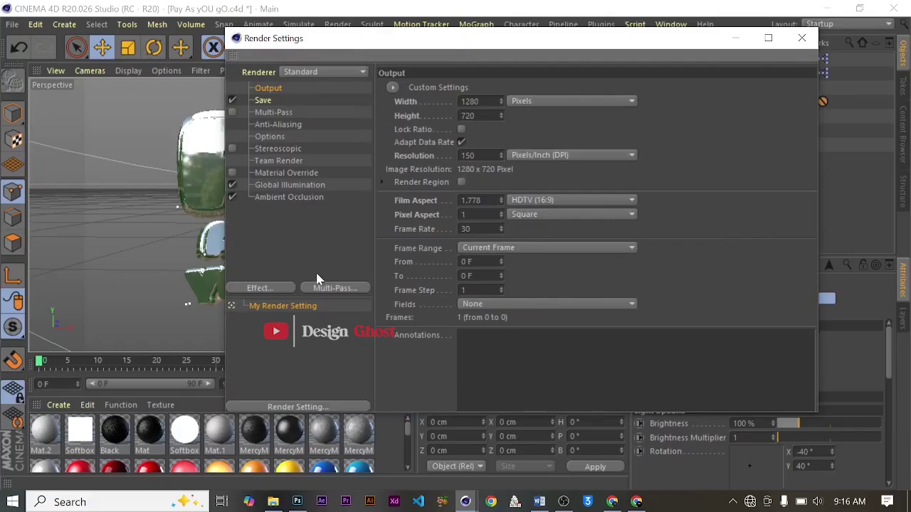
pyautogui.click(267, 289)
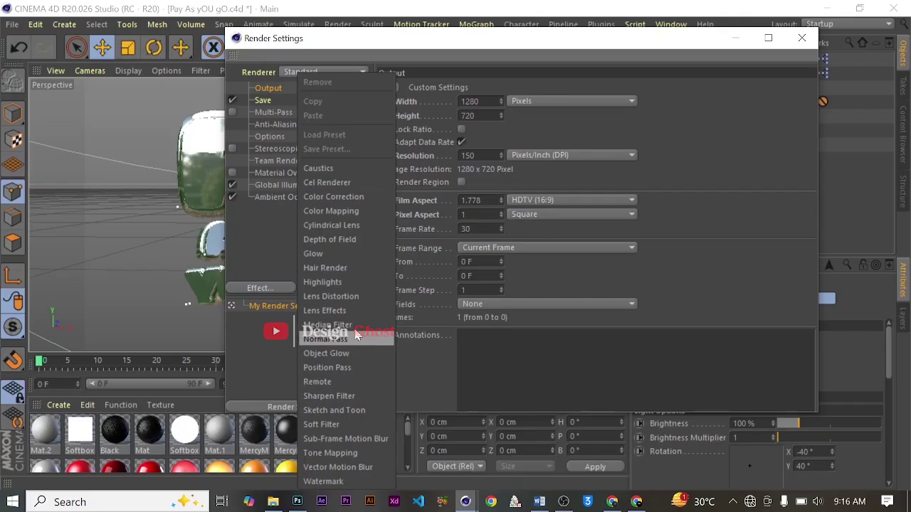
pyautogui.click(262, 297)
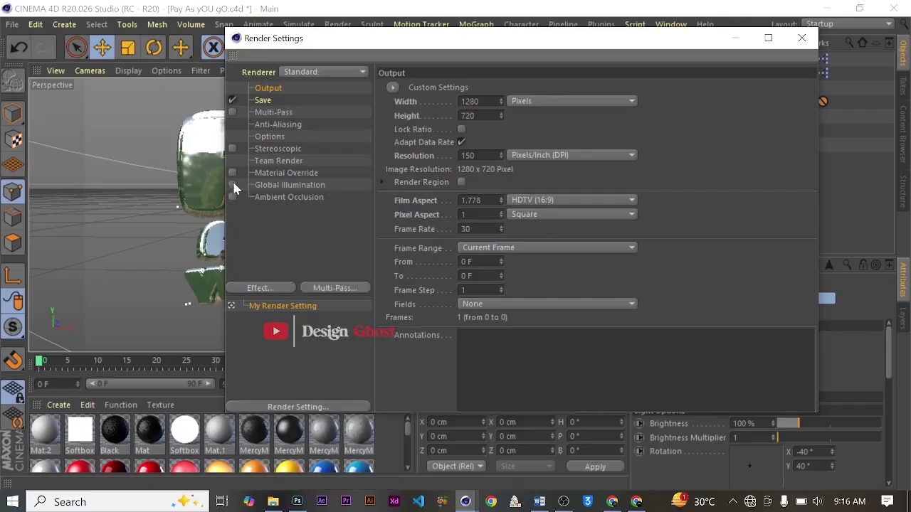
pyautogui.click(308, 187)
pyautogui.press('Delete')
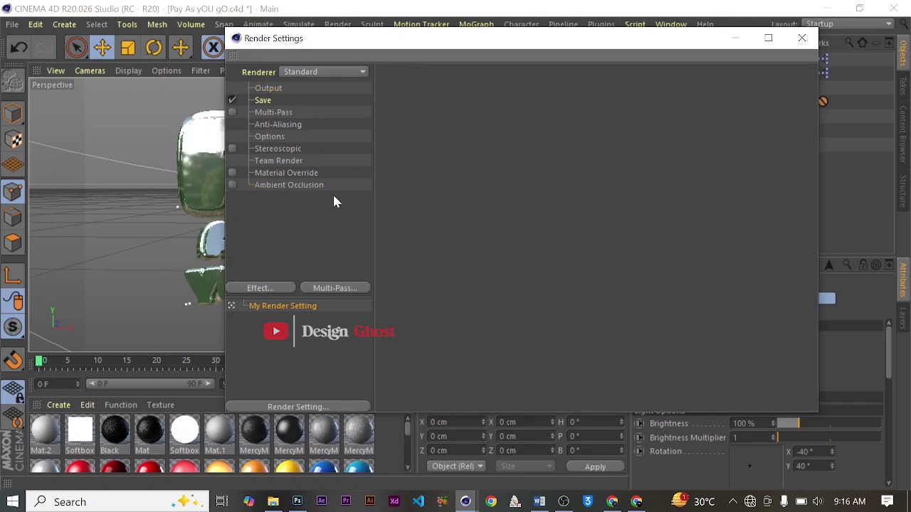
pyautogui.click(299, 186)
pyautogui.press('Delete')
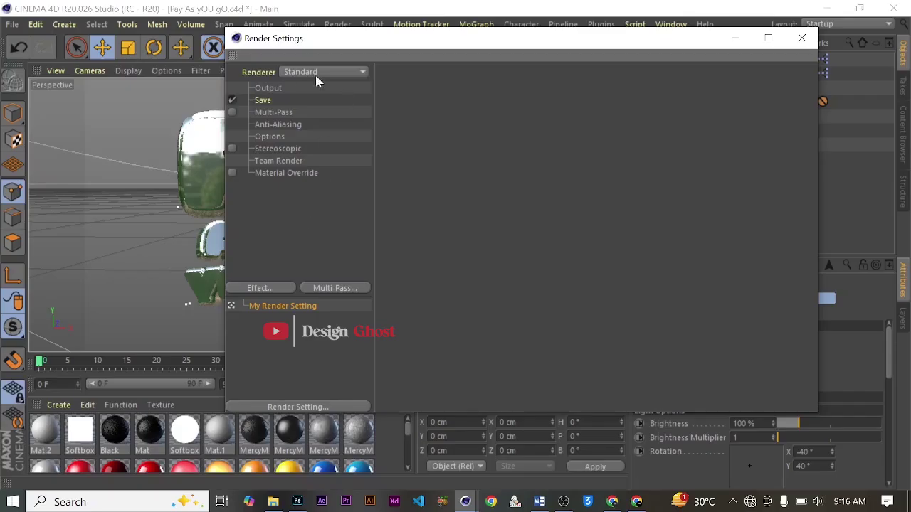
pyautogui.click(268, 89)
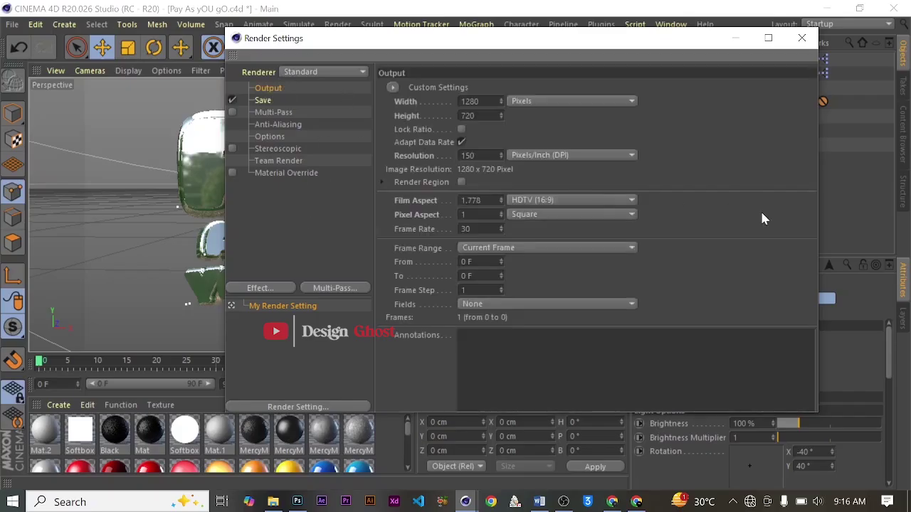
pyautogui.click(275, 291)
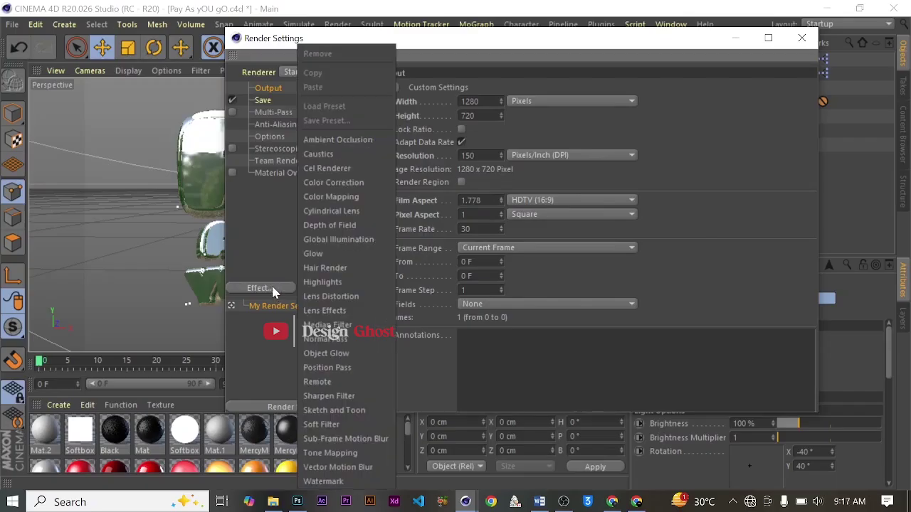
pyautogui.click(269, 245)
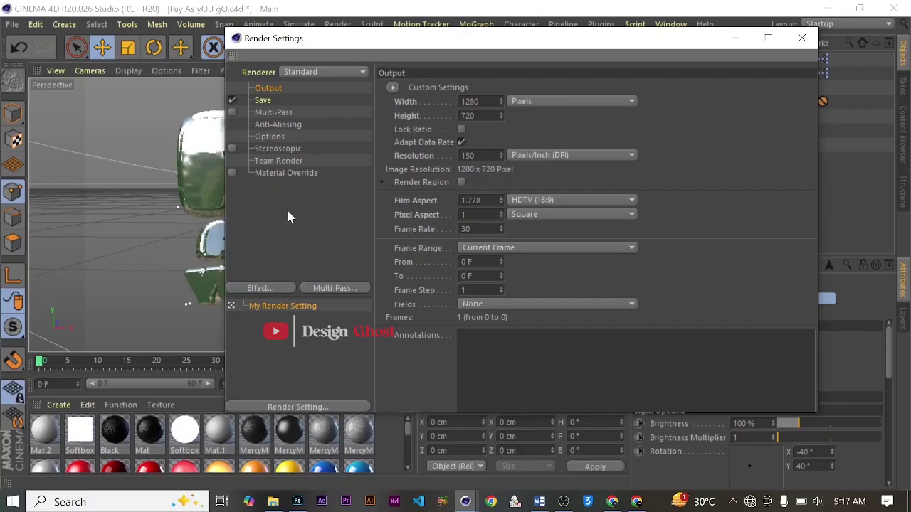
# Add Global Illumination with the Object Visualization - High preset and an Ambient Occlusion effect to the render settings.
pyautogui.click(278, 292)
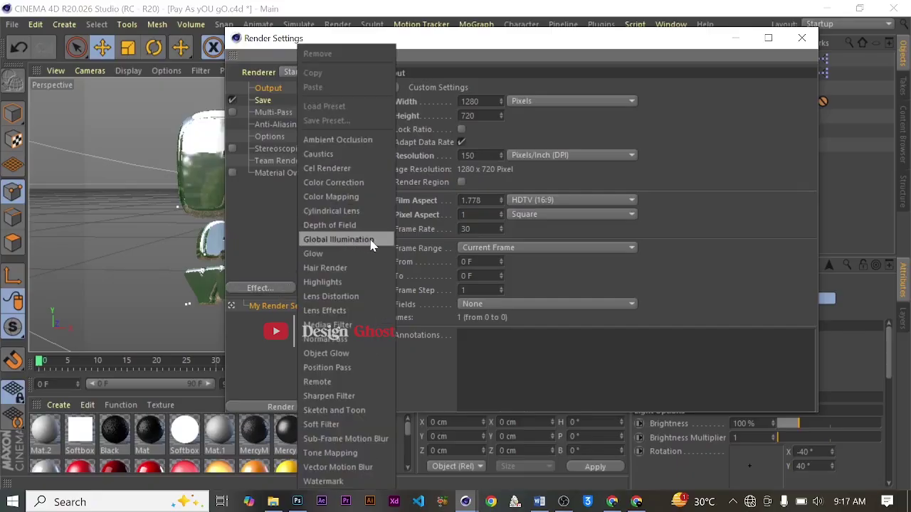
pyautogui.click(338, 239)
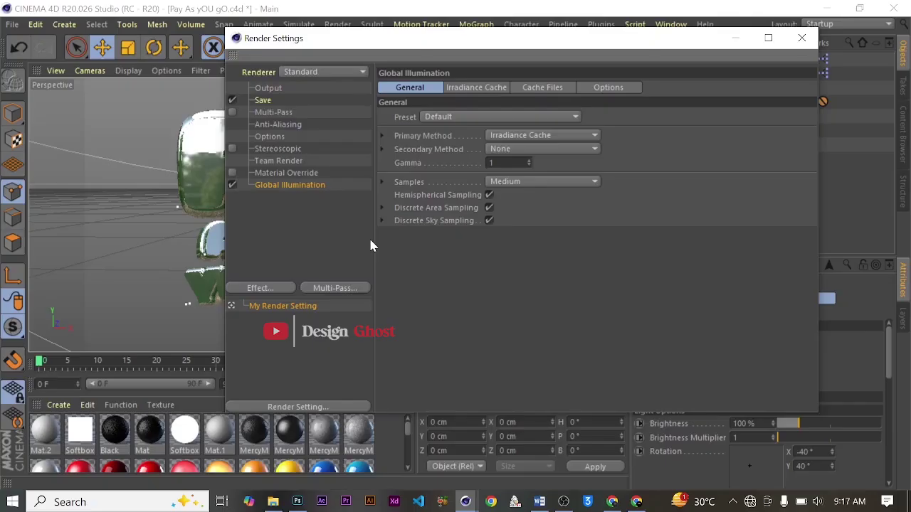
pyautogui.click(510, 117)
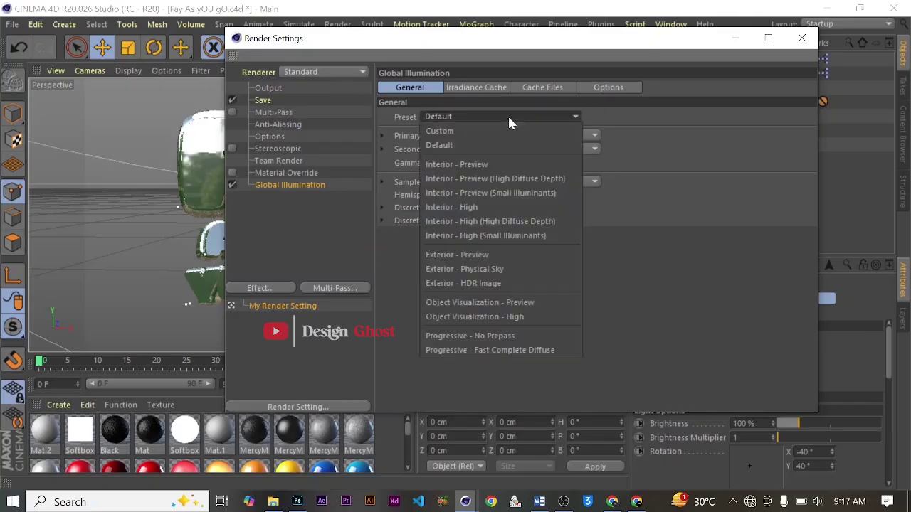
pyautogui.click(552, 320)
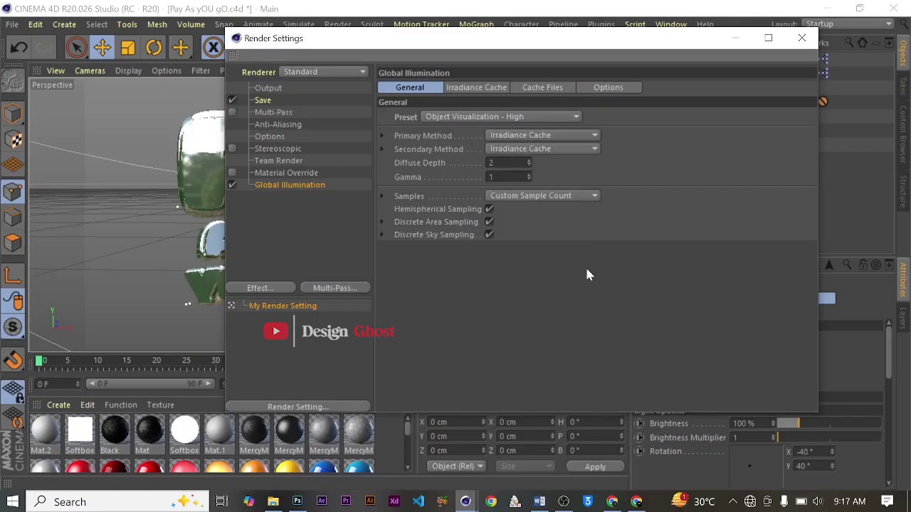
pyautogui.click(264, 289)
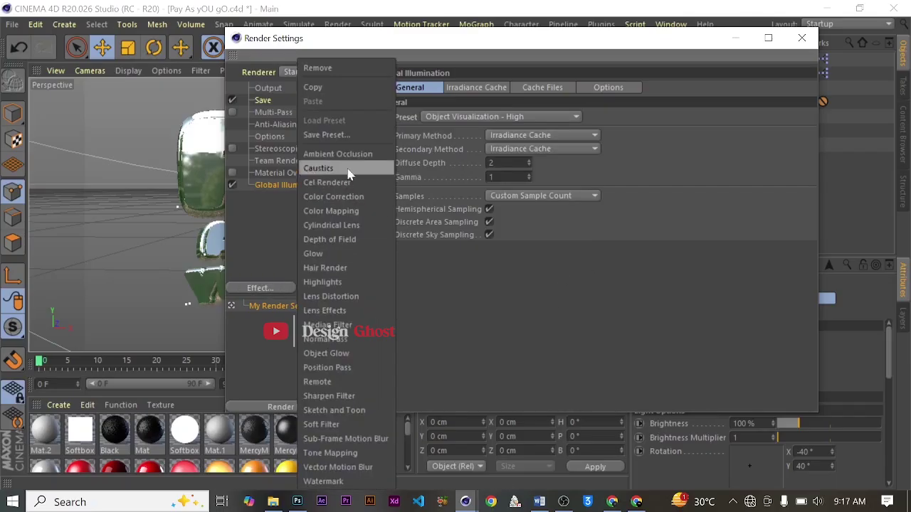
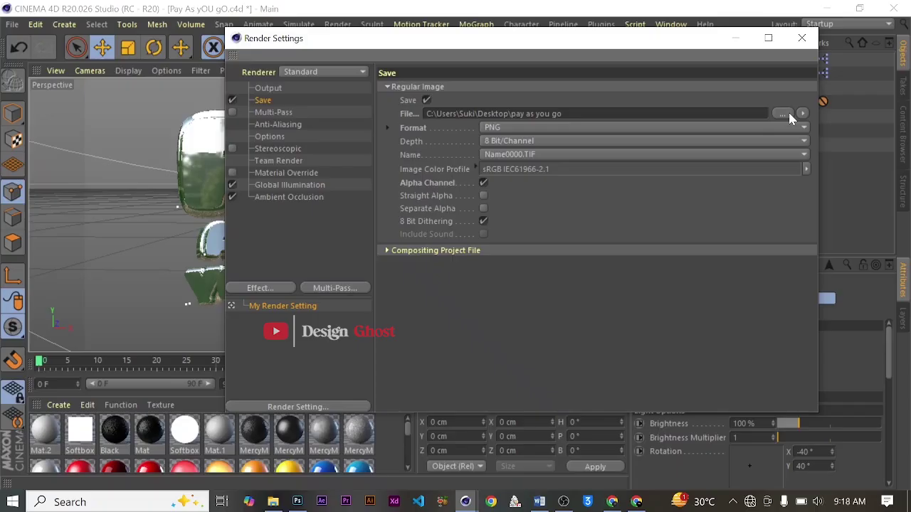
# Choose PNG as the saved image format and close the render settings.
pyautogui.click(595, 129)
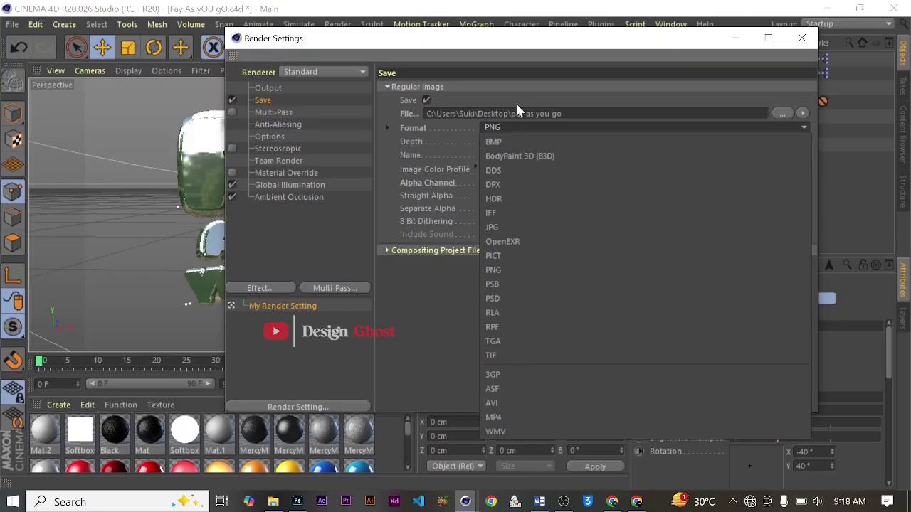
pyautogui.click(510, 269)
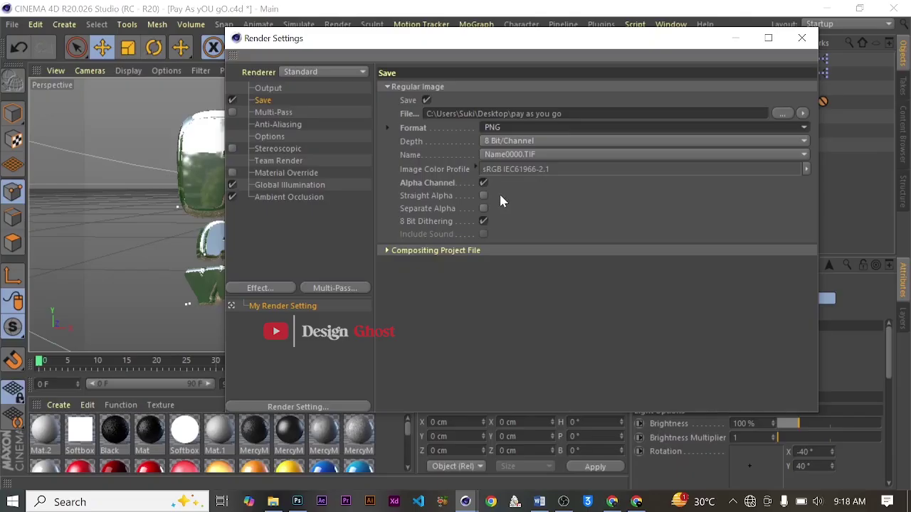
pyautogui.click(809, 40)
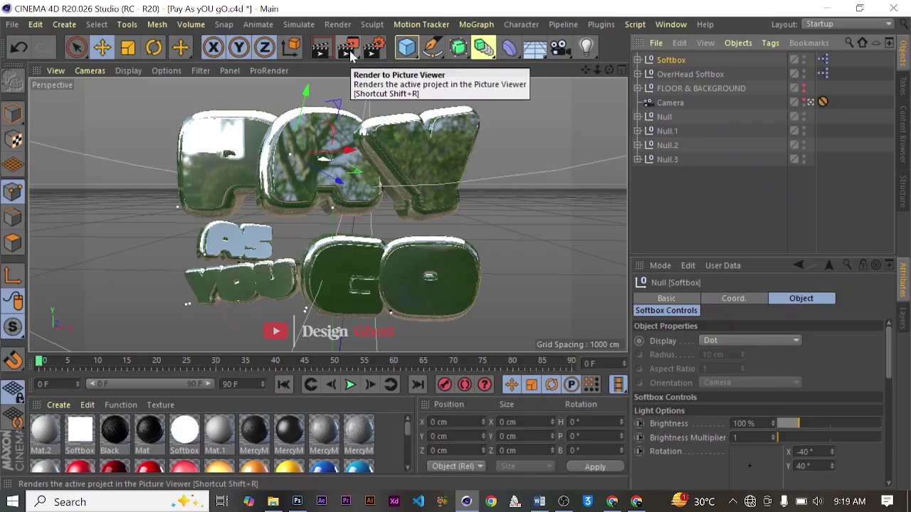
pyautogui.click(350, 51)
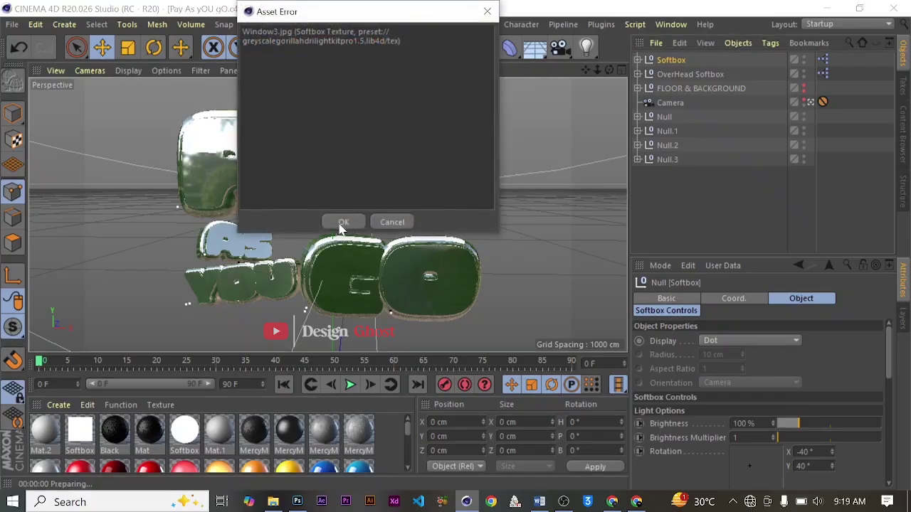
pyautogui.click(342, 222)
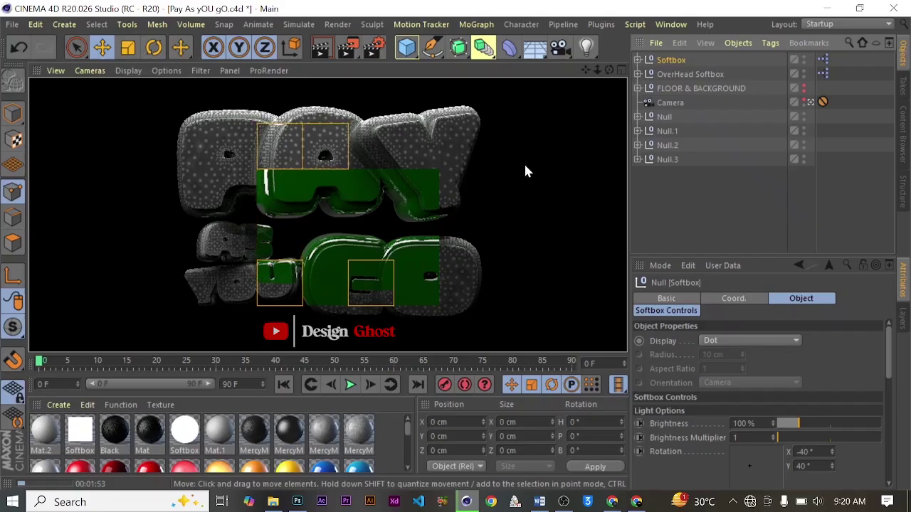
pyautogui.press('Escape')
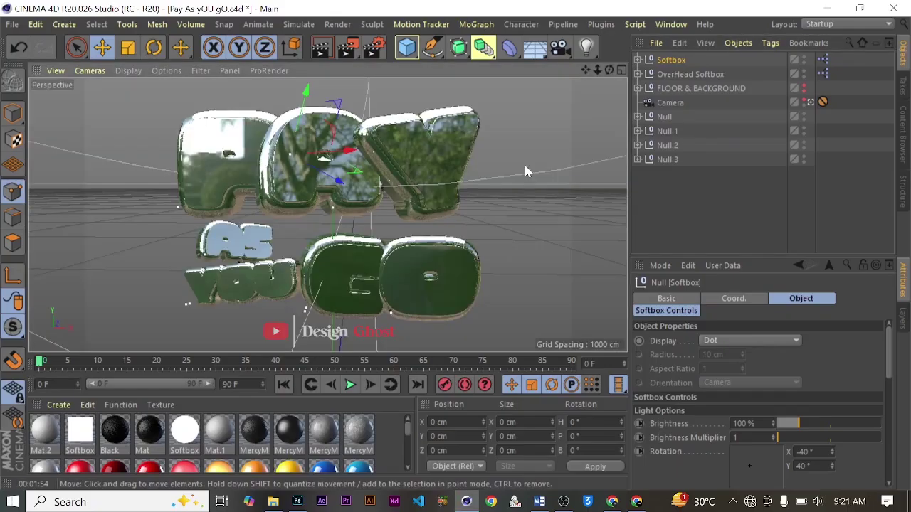
# Render the lettering to the Picture Viewer, overwriting the existing pay as you go.png and dismissing the missing-texture notice.
pyautogui.click(348, 52)
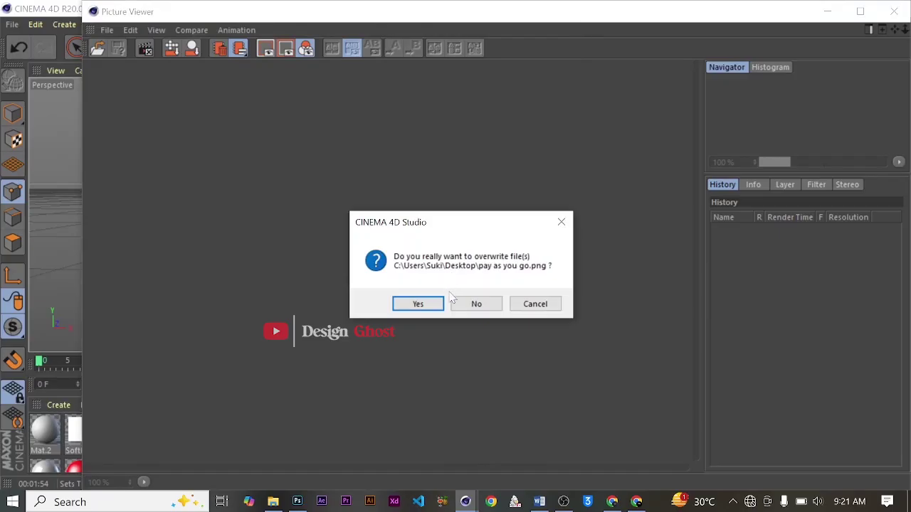
pyautogui.click(440, 304)
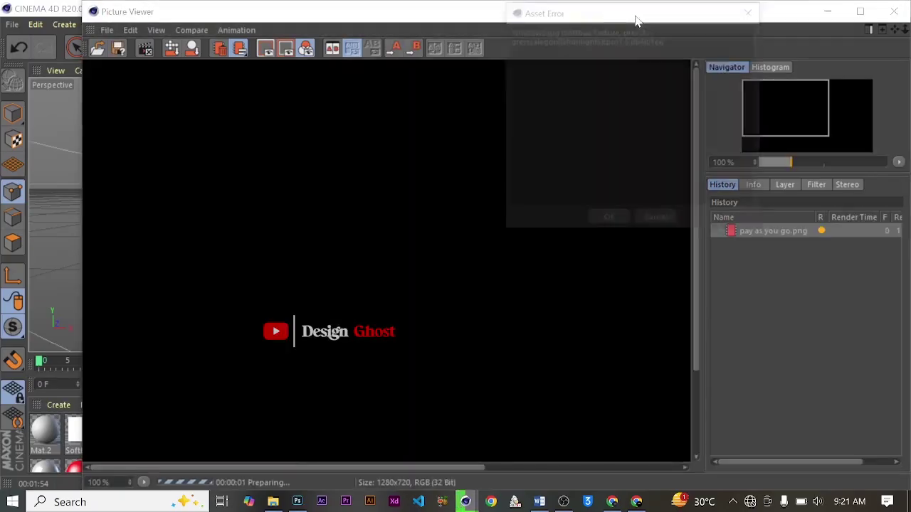
pyautogui.click(532, 217)
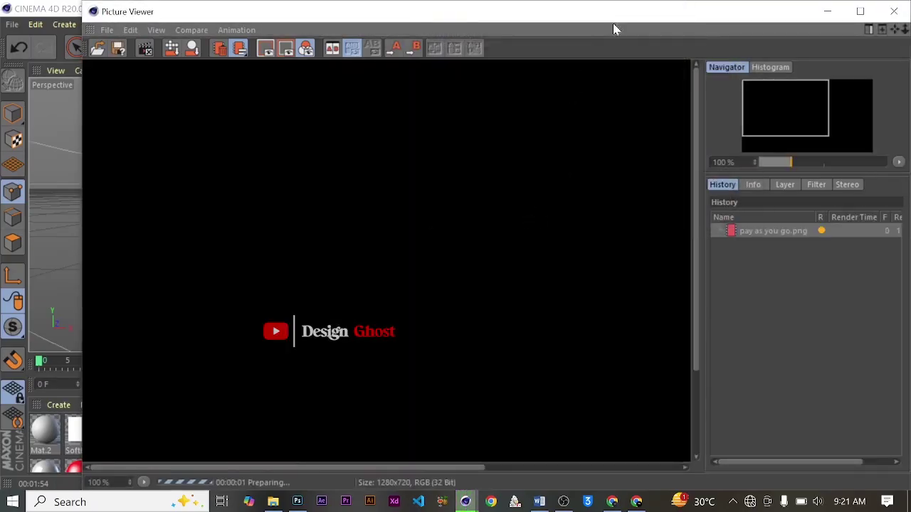
pyautogui.doubleClick(641, 14)
pyautogui.scroll(-3, 434, 256)
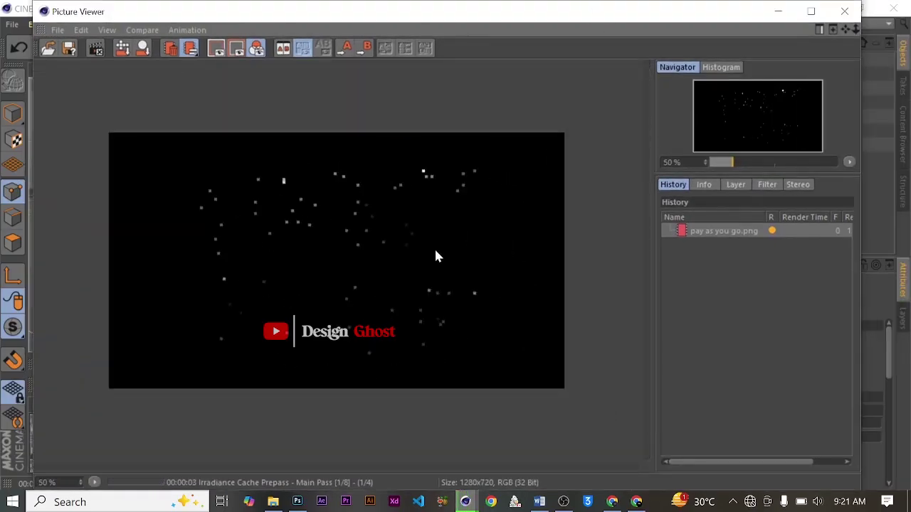
# Examine the rendered lettering's surfaces, edges and highlights in the Picture Viewer.
pyautogui.scroll(2, 436, 254)
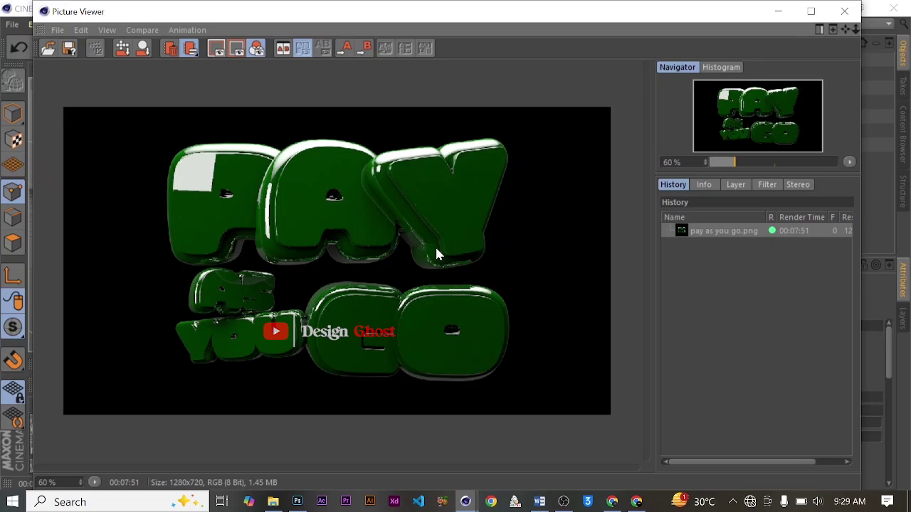
pyautogui.scroll(-2, 400, 234)
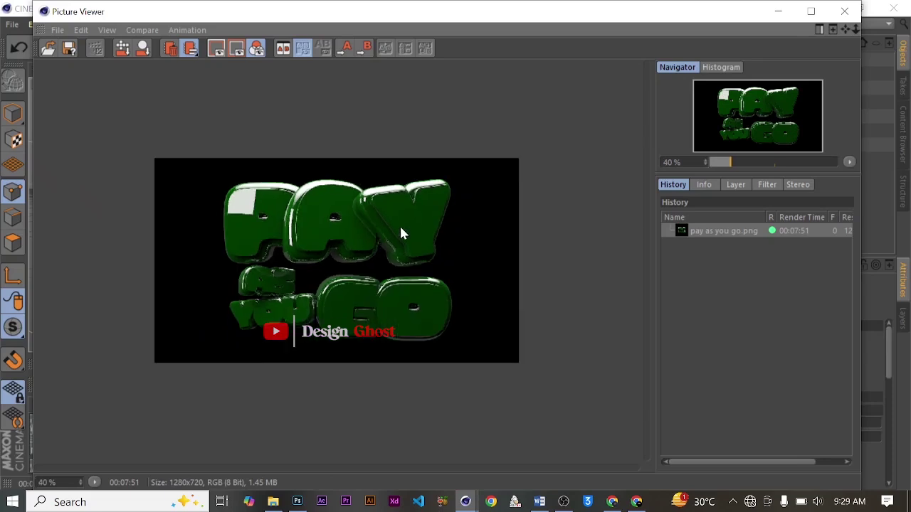
pyautogui.scroll(4, 366, 245)
pyautogui.scroll(-2, 366, 246)
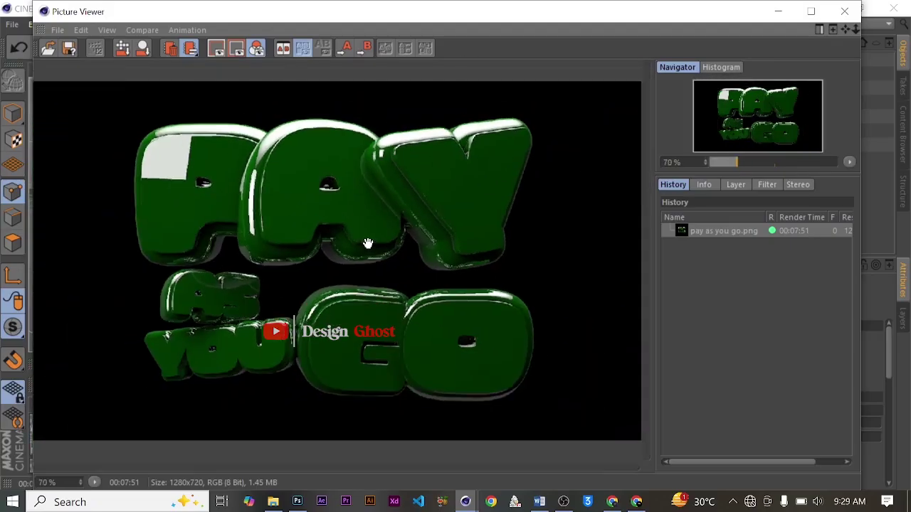
pyautogui.scroll(2, 367, 242)
pyautogui.scroll(-2, 368, 243)
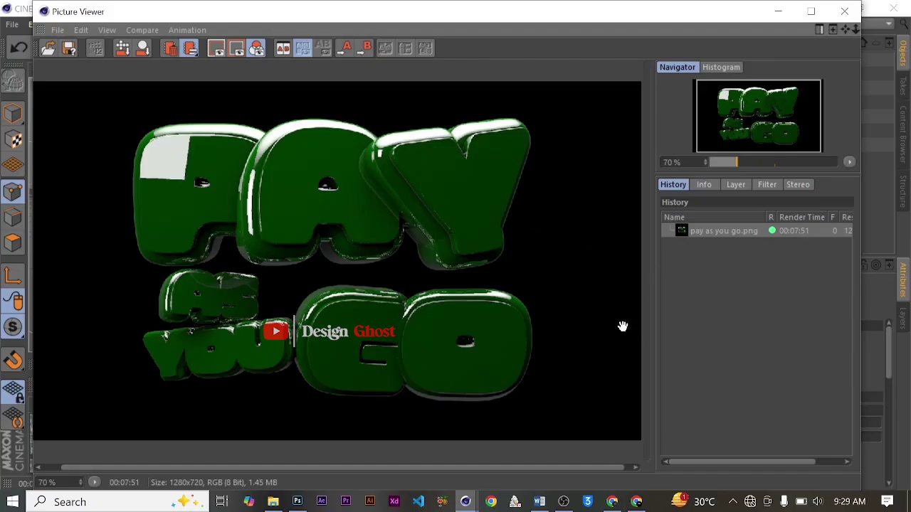
# Review the save options for the rendered pay as you go.png image without saving another copy.
pyautogui.rightClick(722, 235)
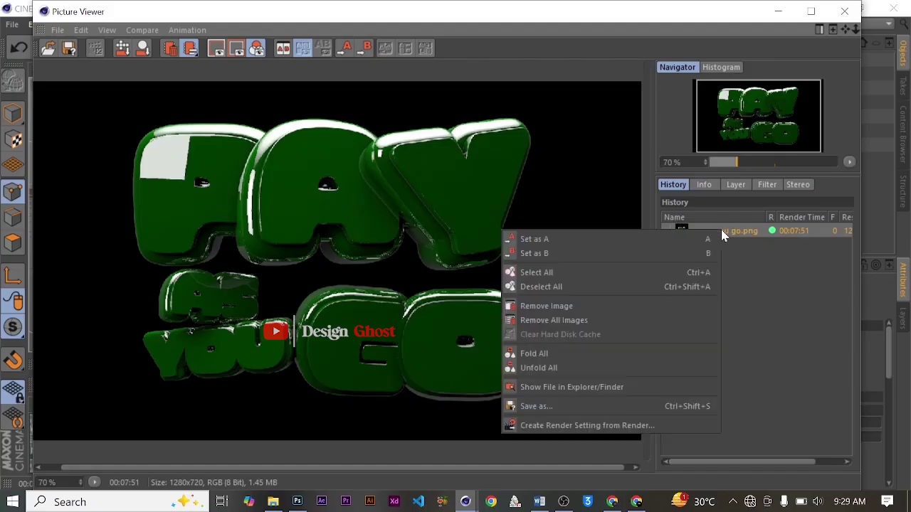
pyautogui.click(541, 408)
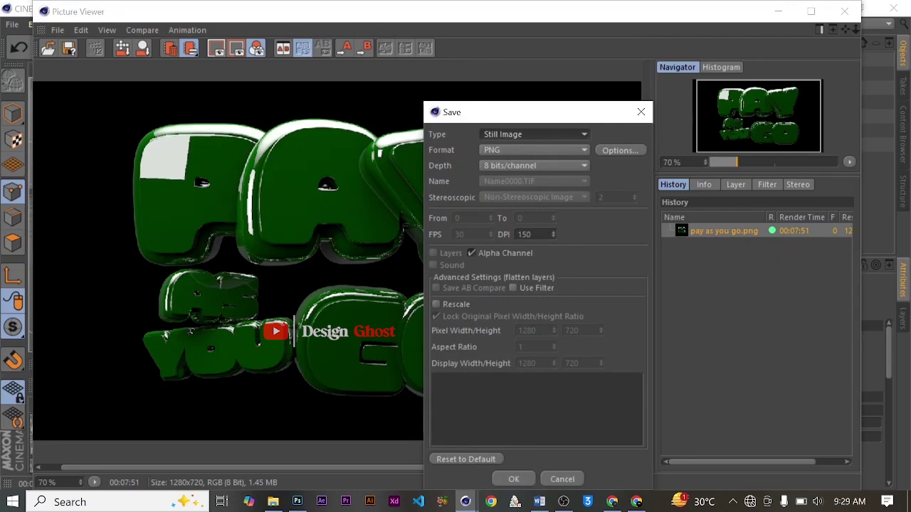
pyautogui.click(640, 111)
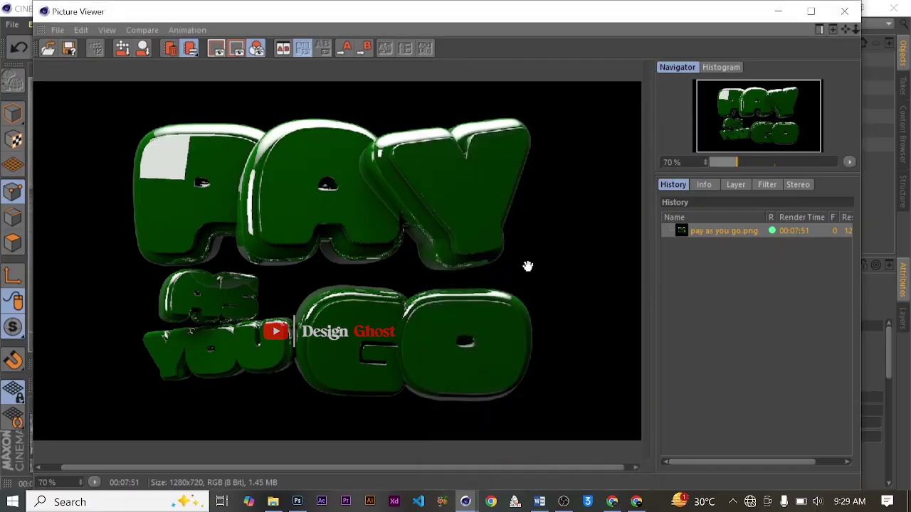
pyautogui.scroll(-2, 528, 270)
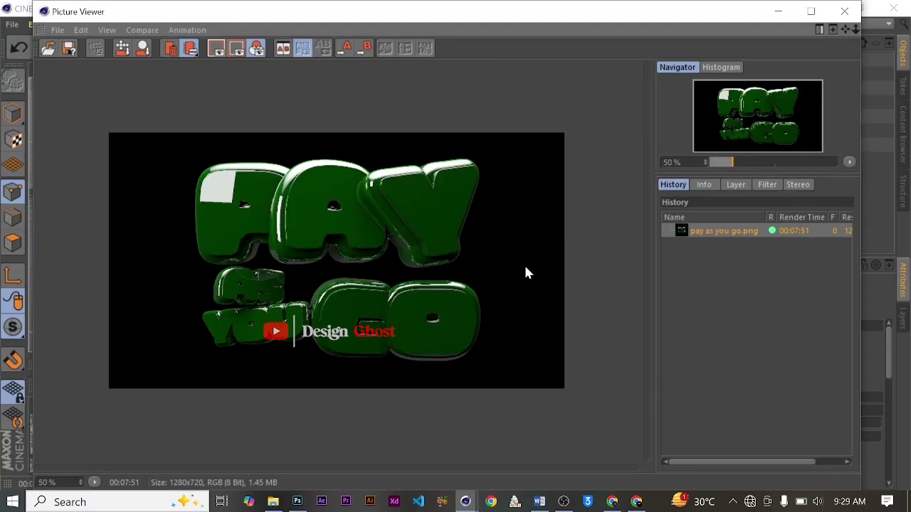
pyautogui.scroll(2, 476, 277)
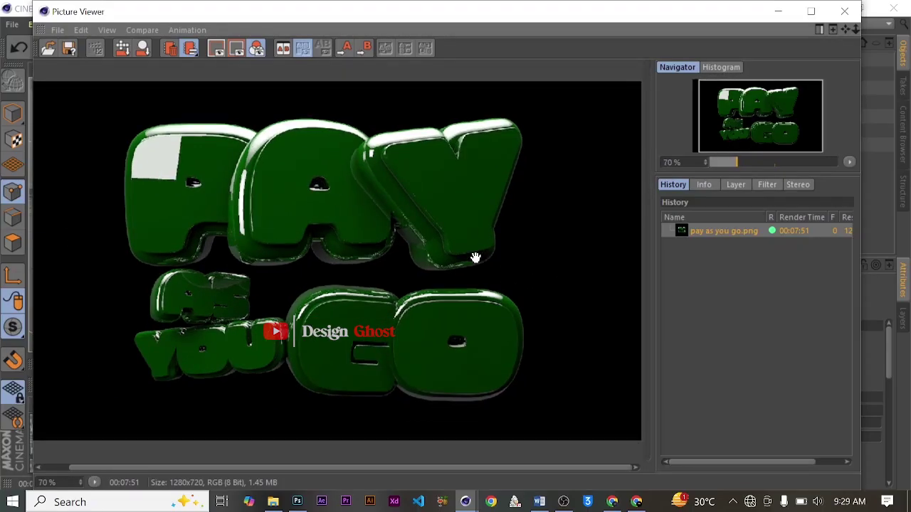
pyautogui.scroll(-2, 475, 257)
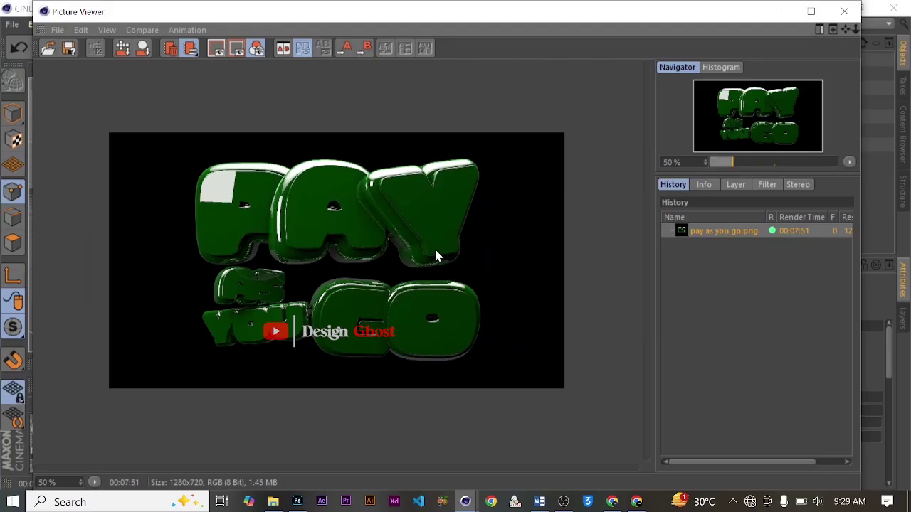